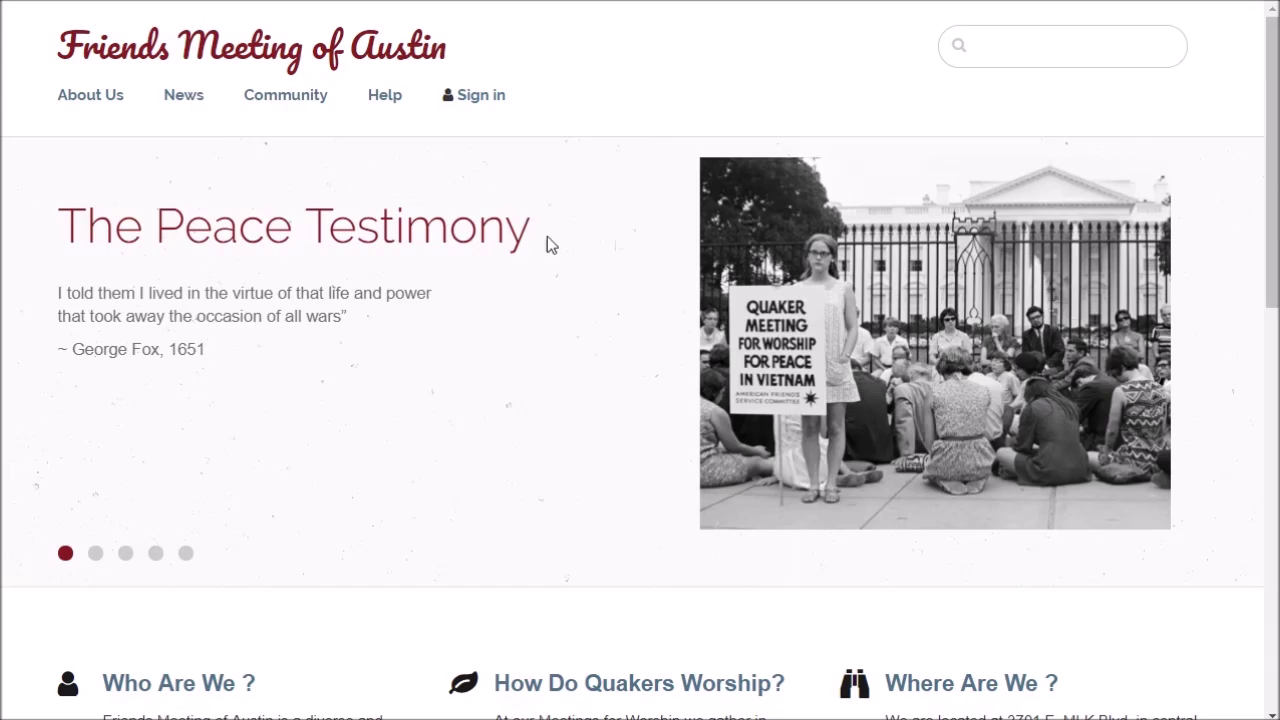
Open the site's registration page and choose to get a new password as someone registered on the old website.
{"action": "scroll", "coordinate": [726, 400], "scroll_direction": "down", "scroll_amount": 8}
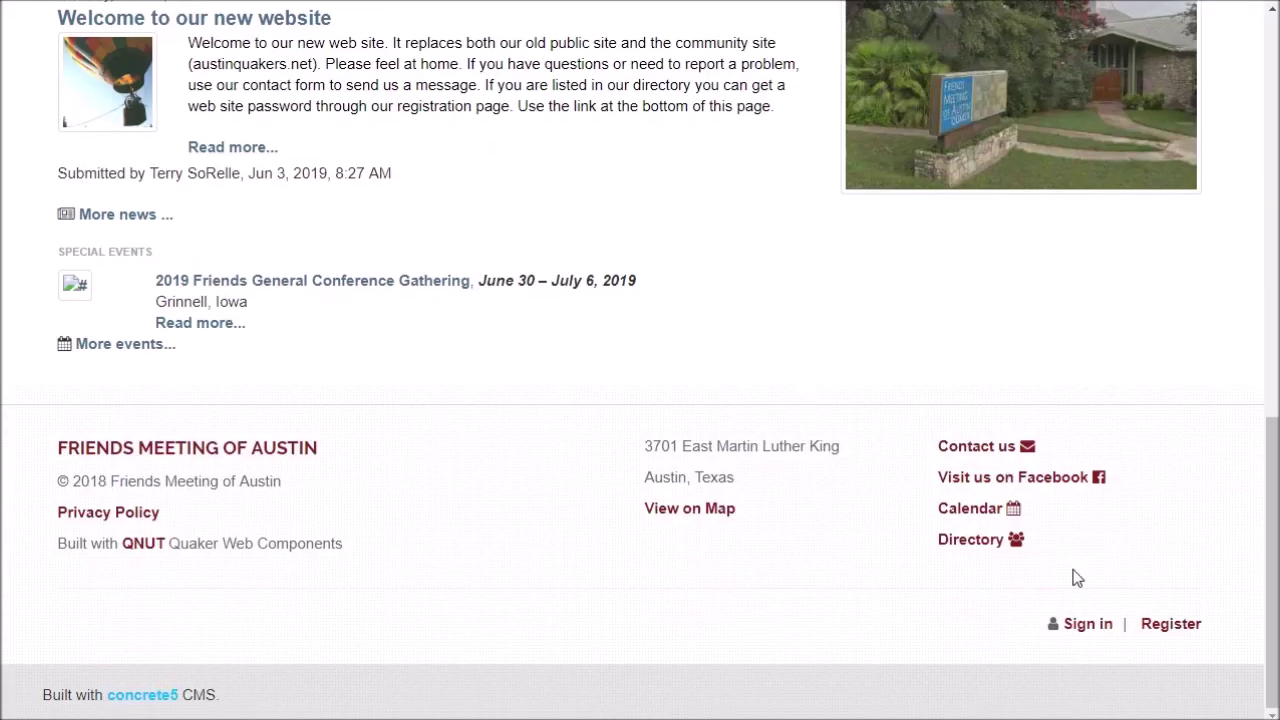
{"action": "left_click", "coordinate": [1174, 625]}
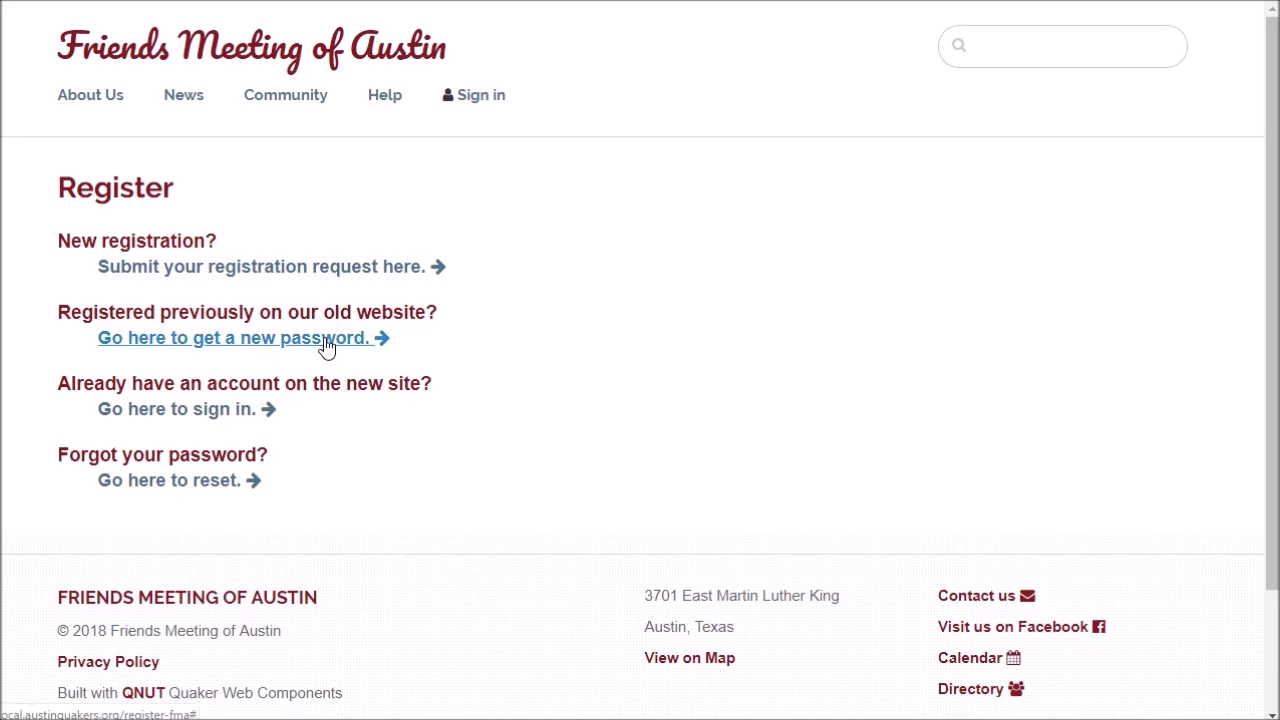
{"action": "left_click", "coordinate": [268, 346]}
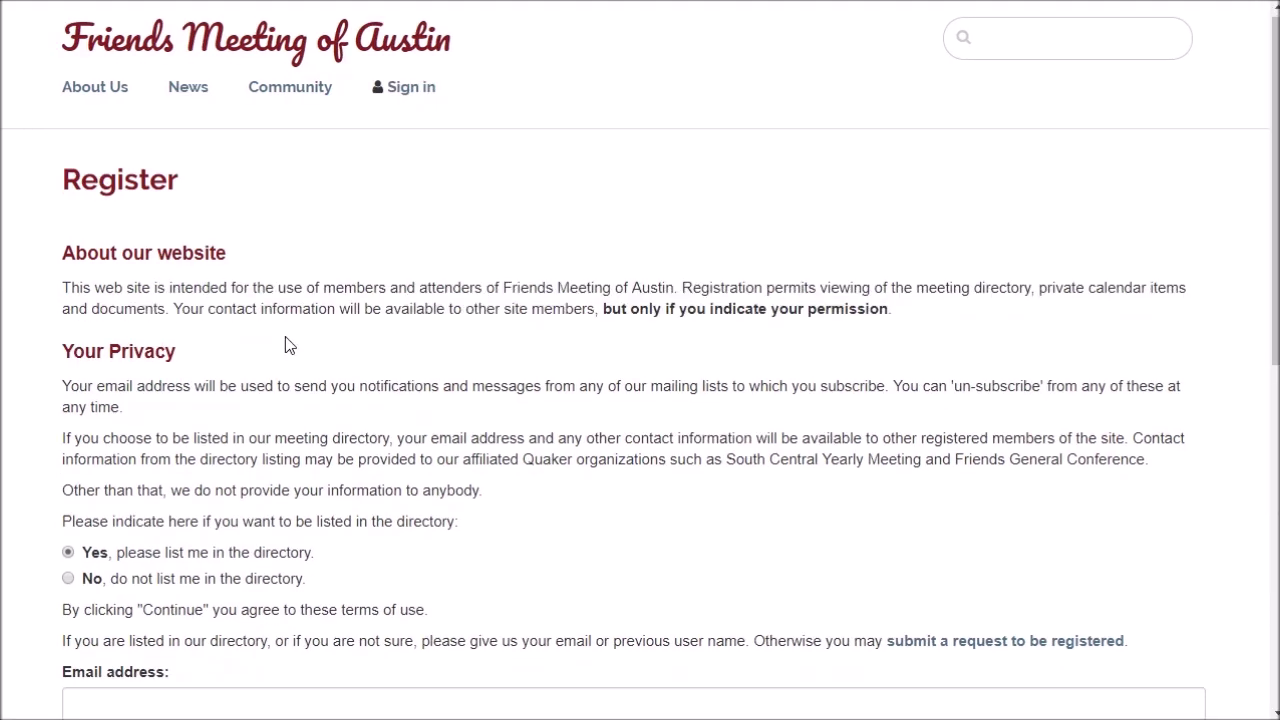
Review the website and privacy terms and choose Yes to be listed in the meeting directory.
{"action": "scroll", "coordinate": [300, 345], "scroll_direction": "down", "scroll_amount": 2}
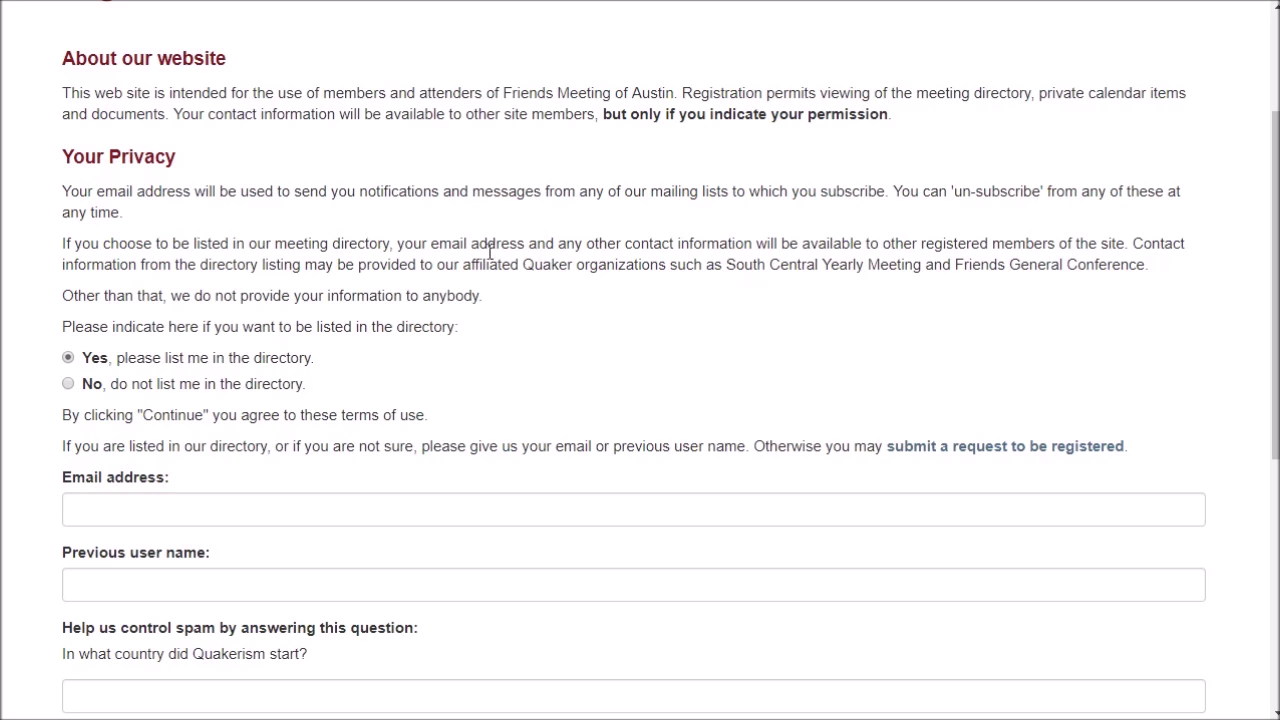
{"action": "scroll", "coordinate": [490, 255], "scroll_direction": "down", "scroll_amount": 1}
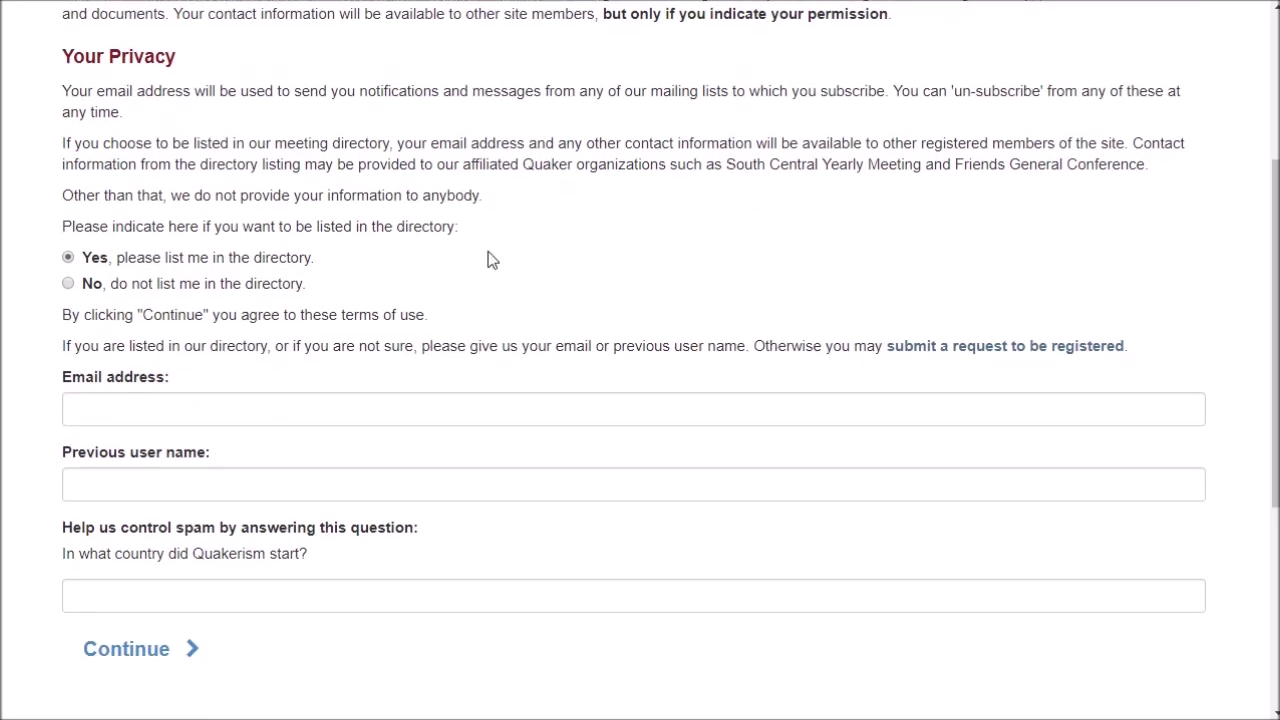
{"action": "scroll", "coordinate": [490, 257], "scroll_direction": "up", "scroll_amount": 2}
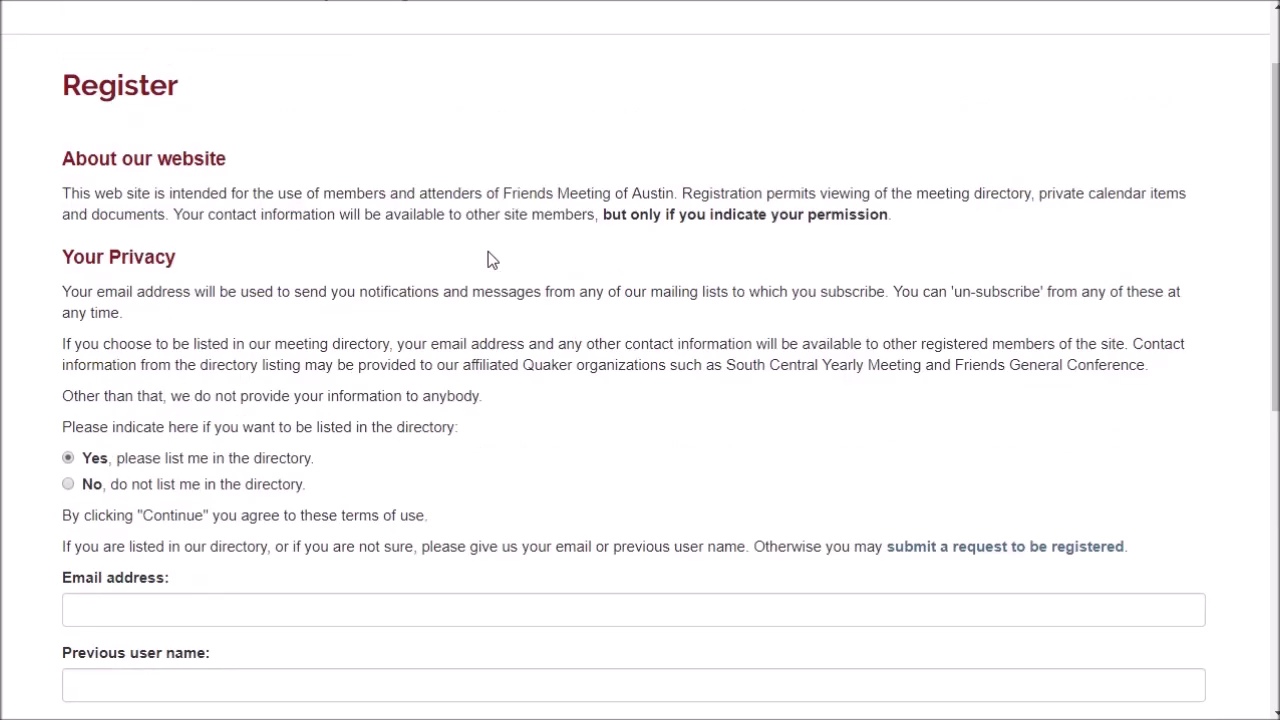
{"action": "scroll", "coordinate": [490, 258], "scroll_direction": "down", "scroll_amount": 4}
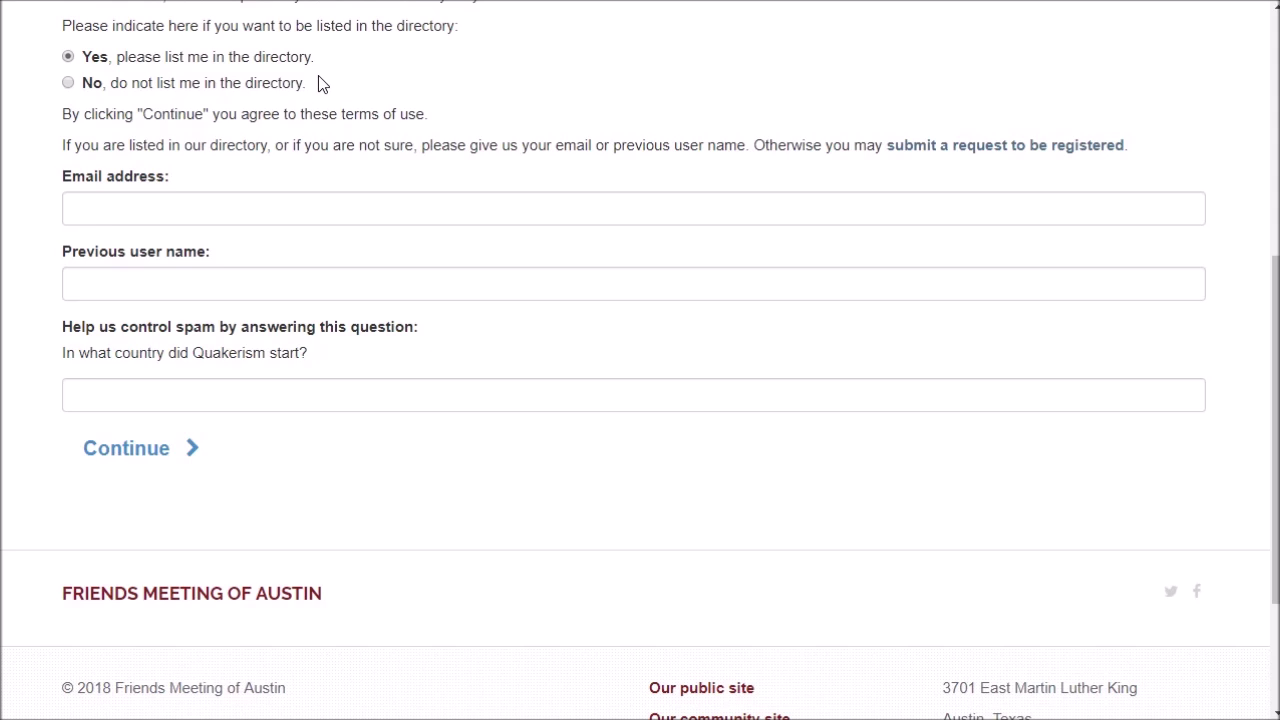
{"action": "left_click", "coordinate": [70, 84]}
{"action": "left_click", "coordinate": [68, 57]}
Enter the registrant's email address, answer the spam-control question with "england", and submit the form.
{"action": "left_click", "coordinate": [138, 208]}
{"action": "left_click", "coordinate": [199, 212]}
{"action": "key", "text": "ctrl+v"}
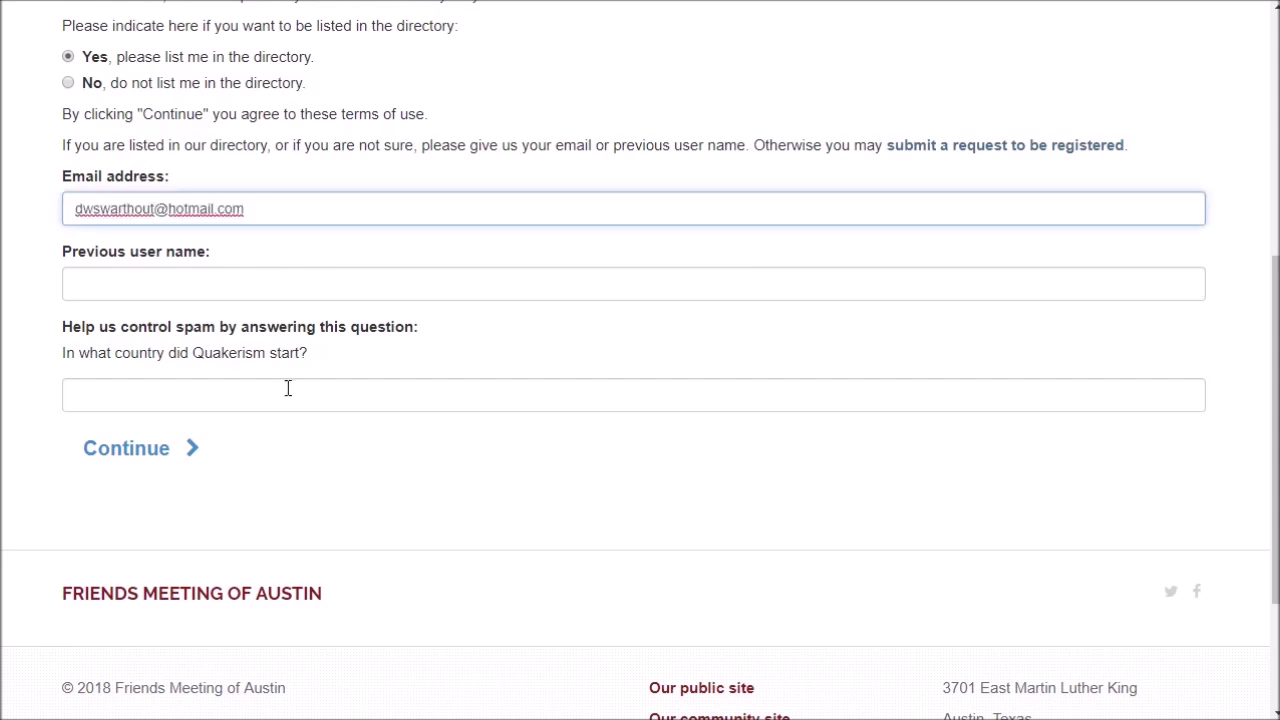
{"action": "left_click", "coordinate": [148, 393]}
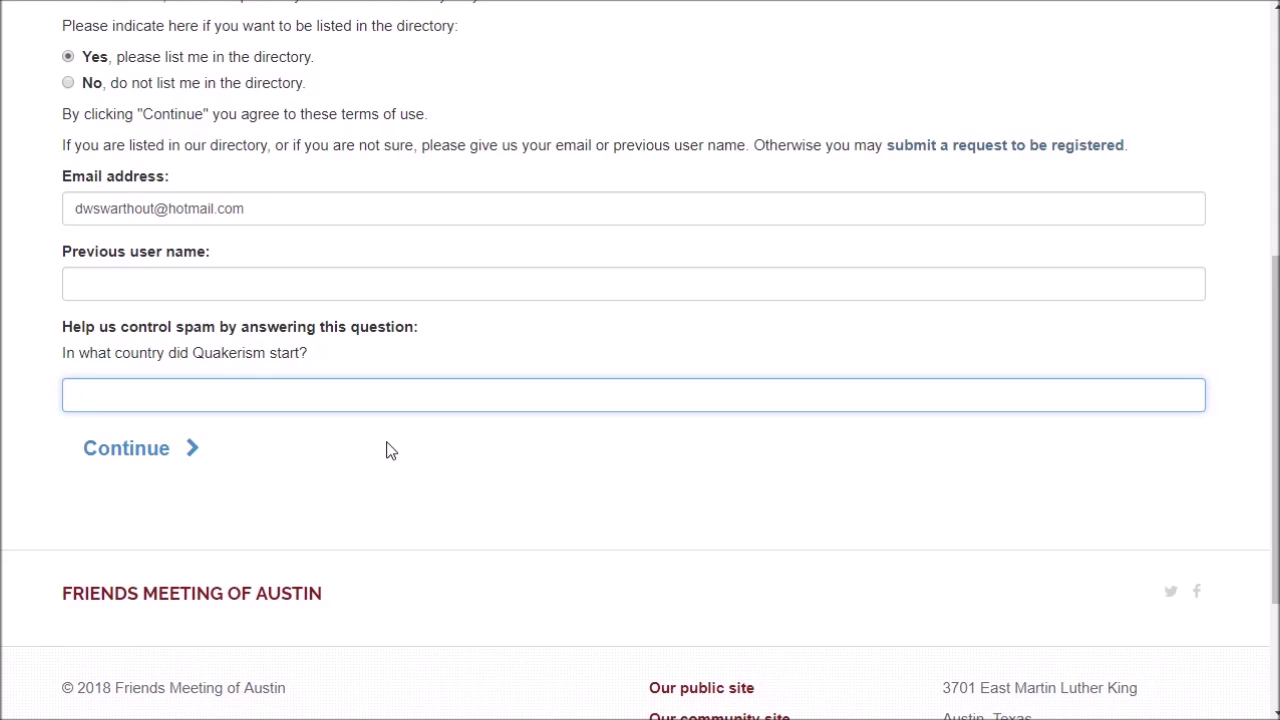
{"action": "type", "text": "england"}
{"action": "left_click", "coordinate": [150, 466]}
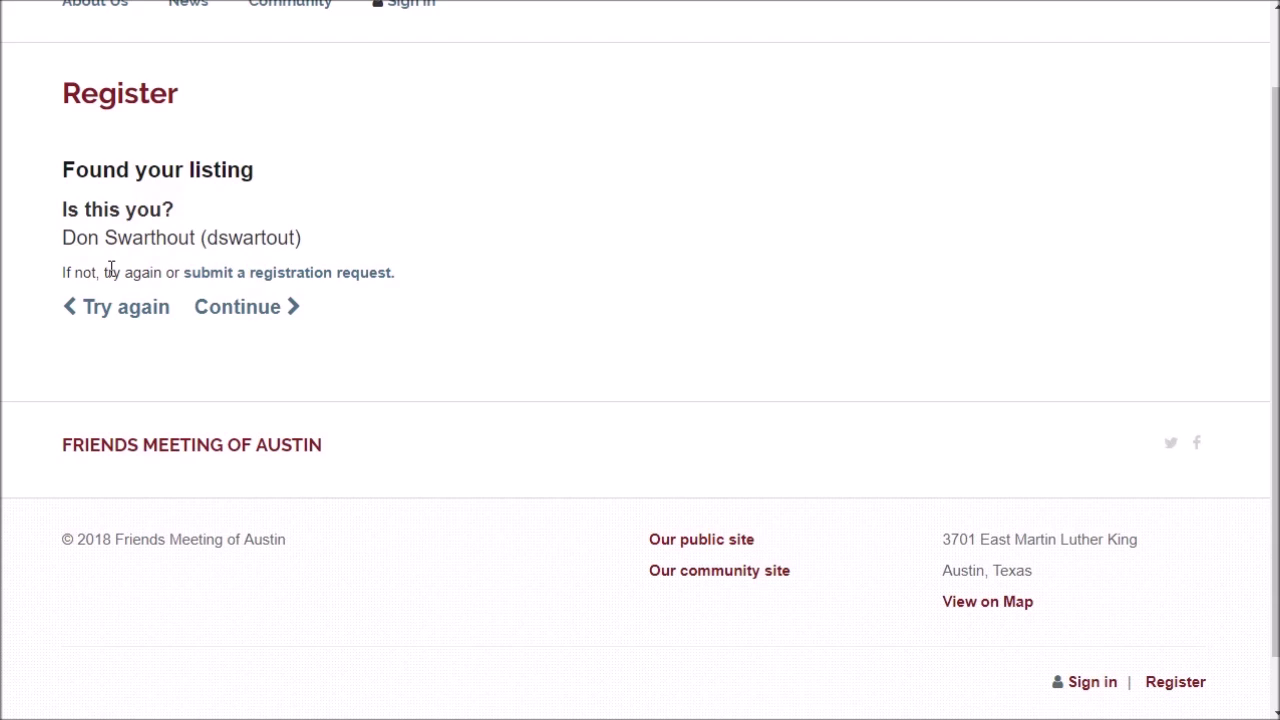
Confirm the found listing and load the emailed registration link, including its registration code, in the browser.
{"action": "left_click", "coordinate": [253, 310]}
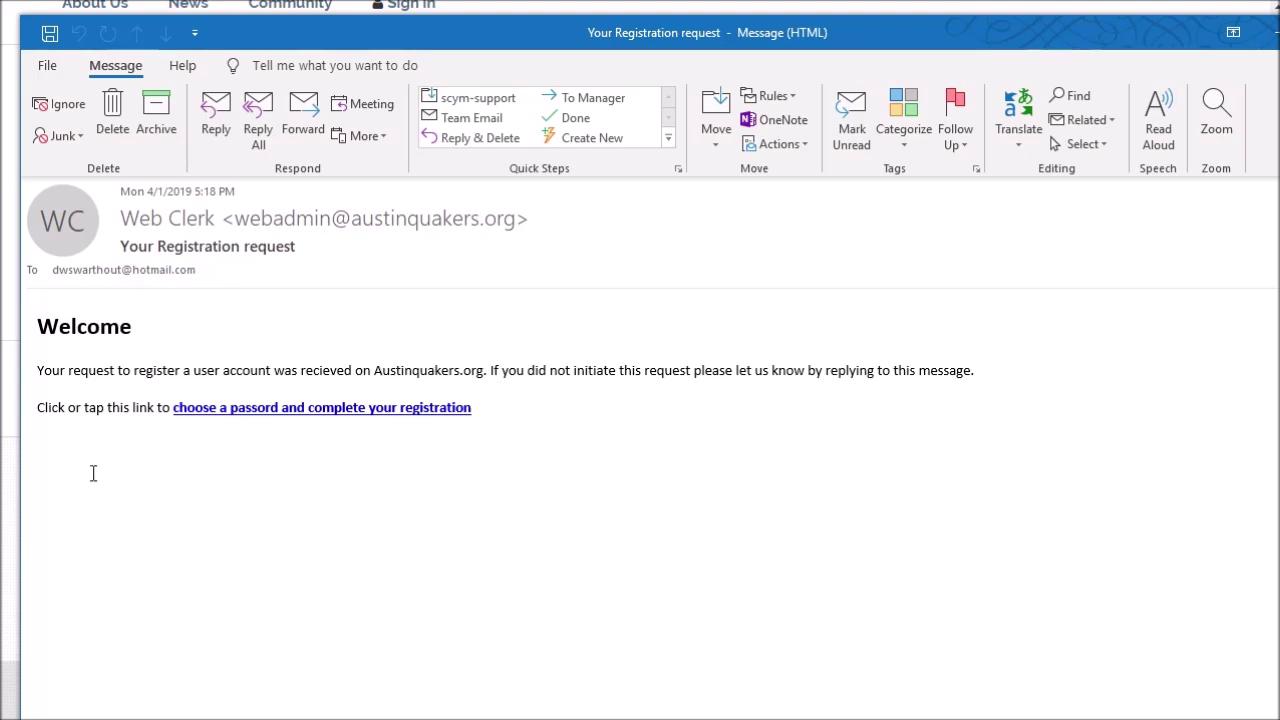
{"action": "left_click", "coordinate": [296, 420]}
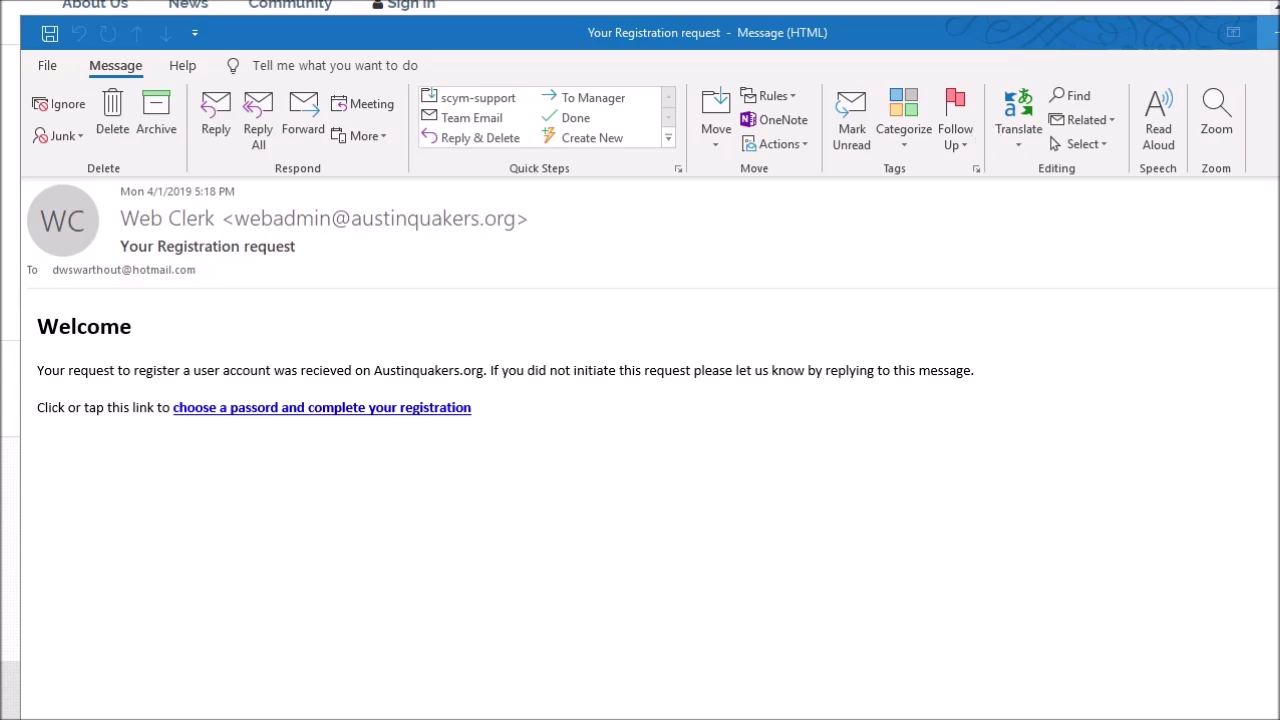
{"action": "key", "text": "Escape"}
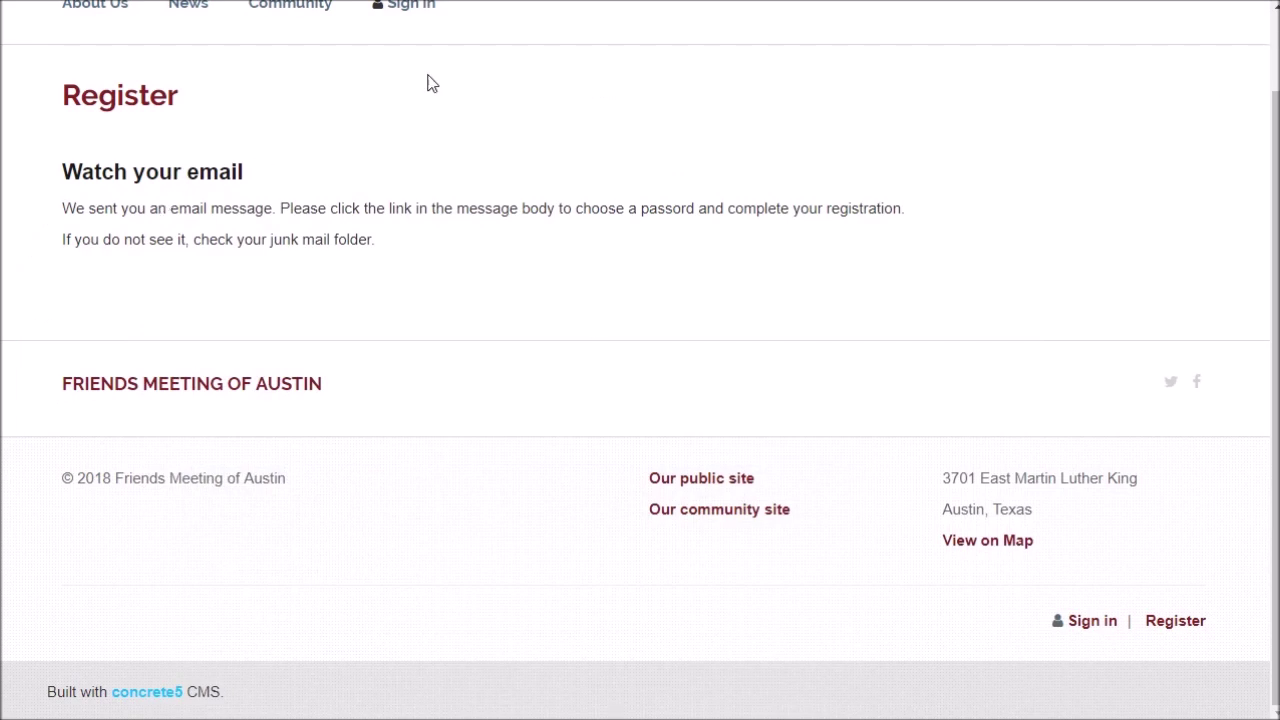
{"action": "key", "text": "ctrl+l"}
{"action": "key", "text": "ctrl+v"}
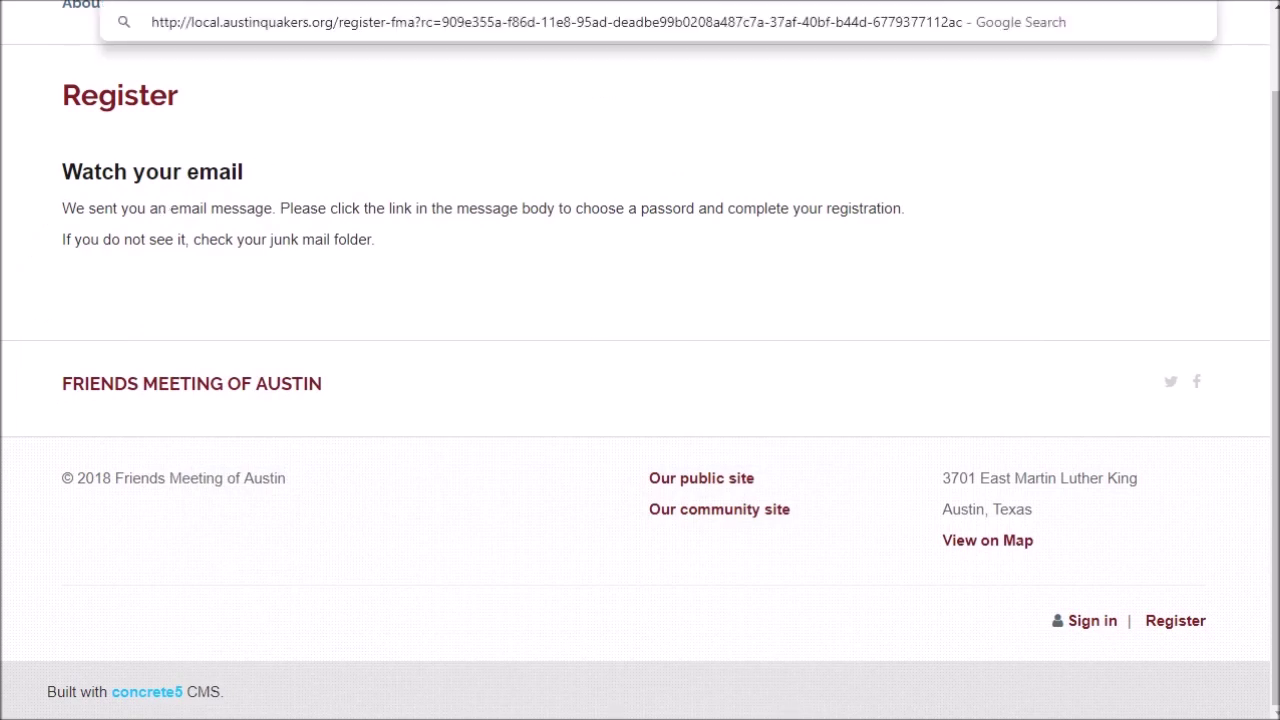
{"action": "key", "text": "Return"}
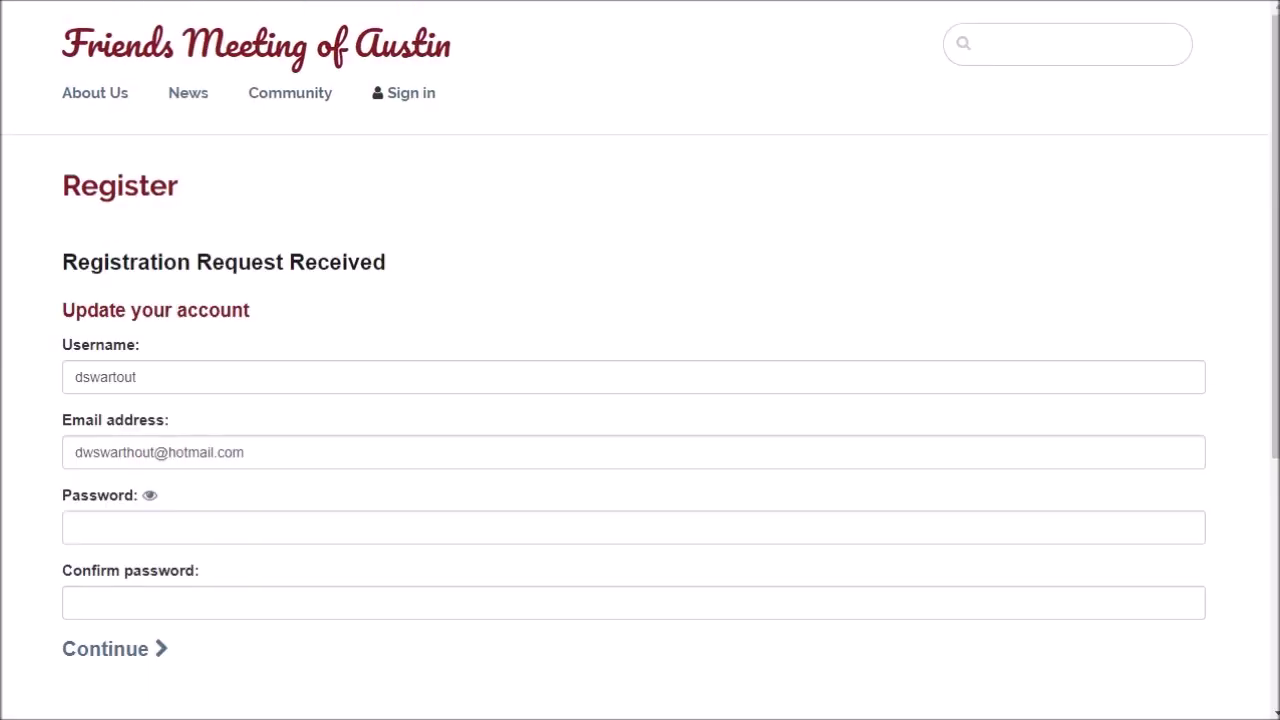
Check the prefilled username and email address in the account update form.
{"action": "scroll", "coordinate": [212, 220], "scroll_direction": "down", "scroll_amount": 1}
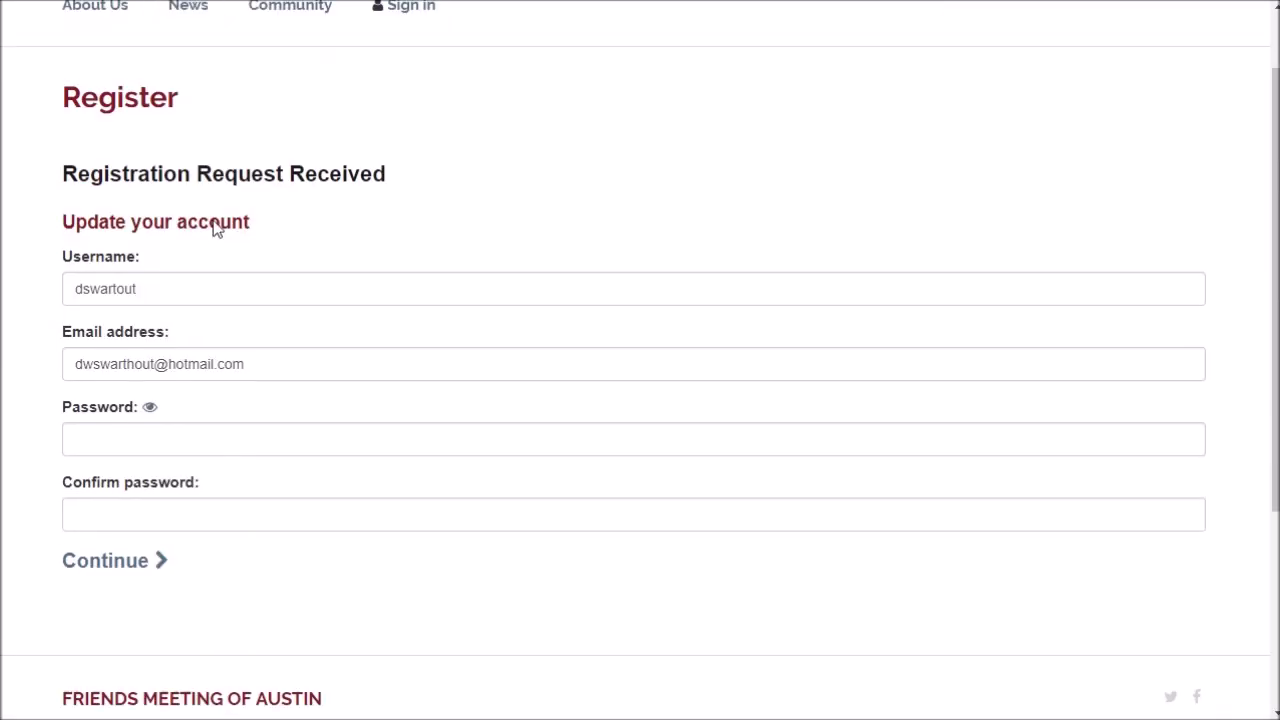
{"action": "double_click", "coordinate": [93, 277]}
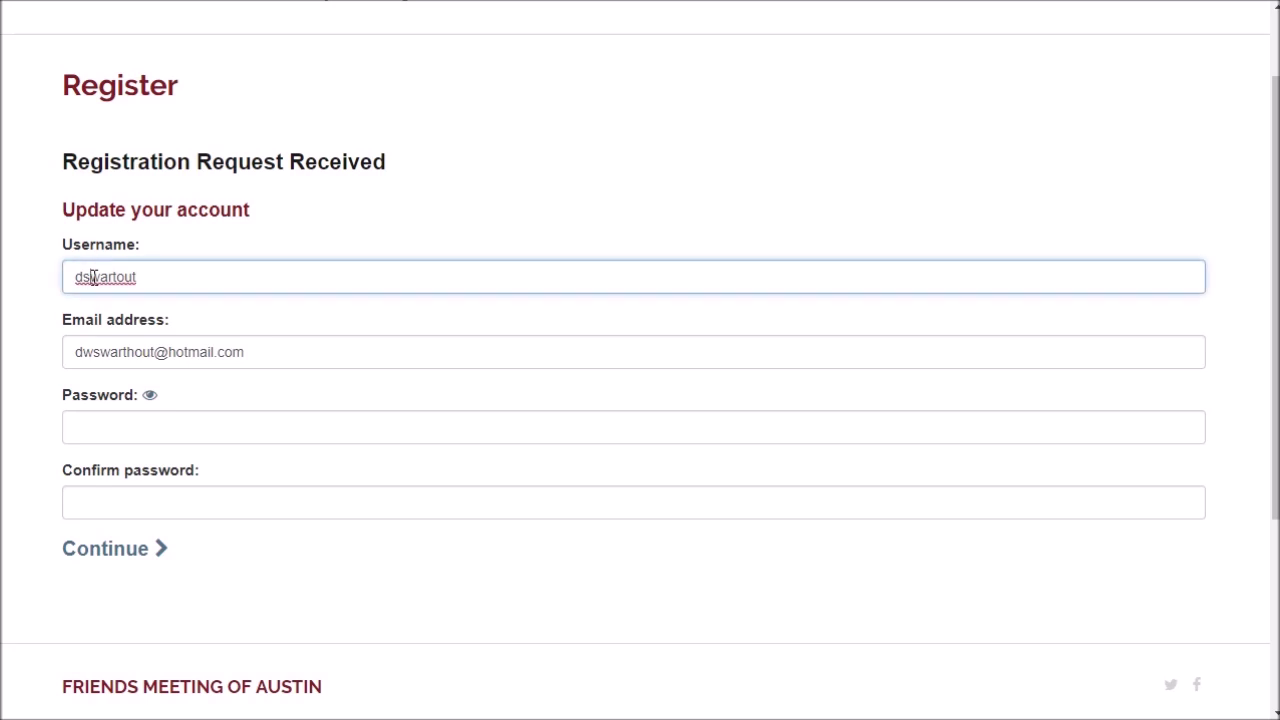
{"action": "left_click", "coordinate": [222, 283]}
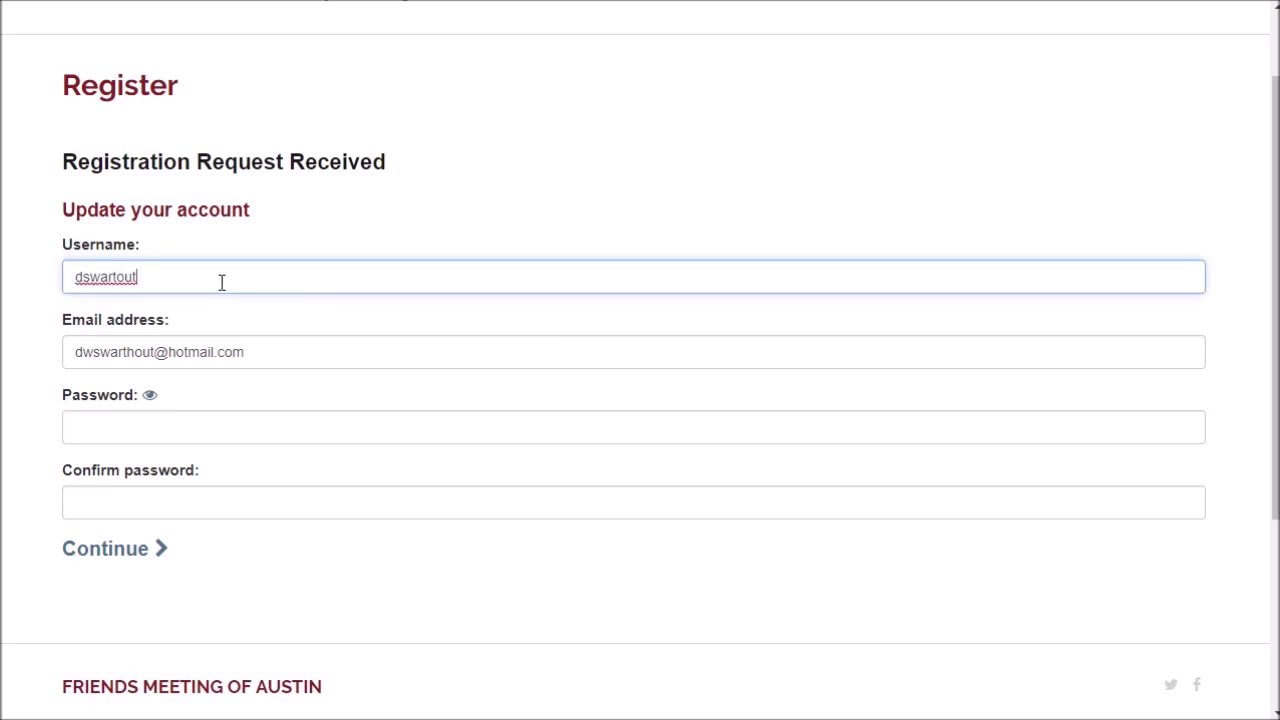
{"action": "left_click", "coordinate": [82, 355]}
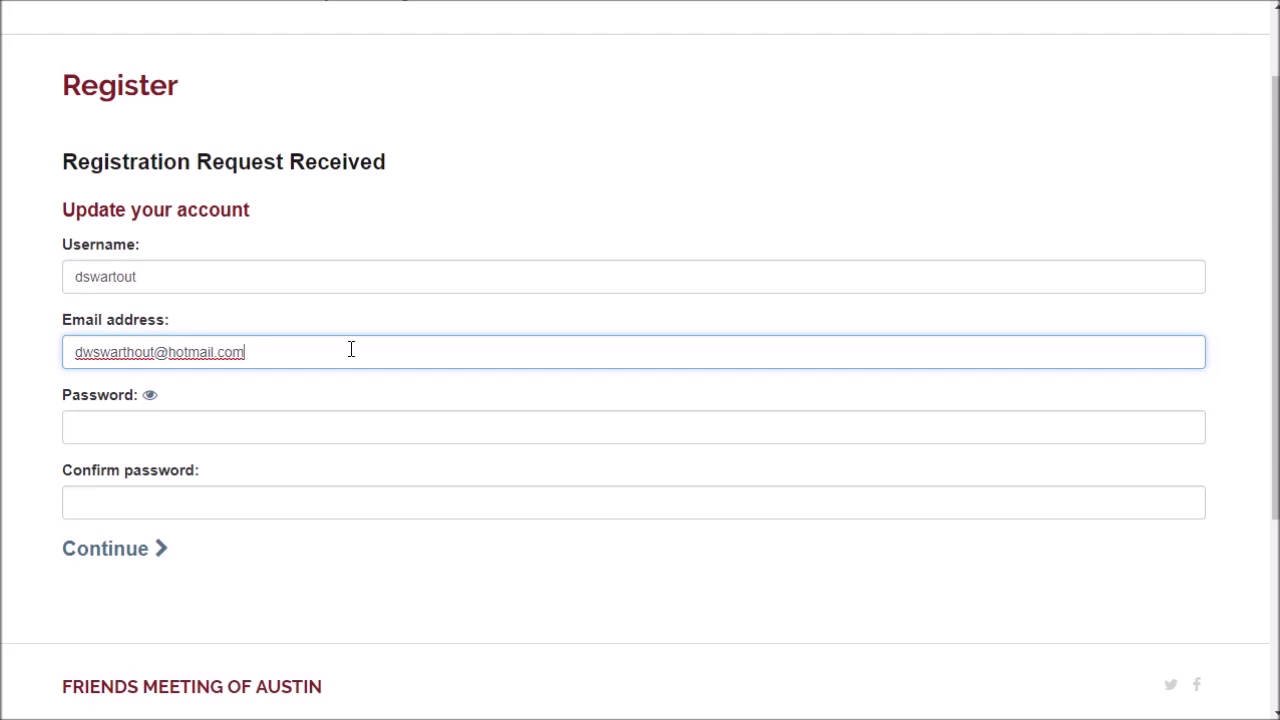
{"action": "left_click_drag", "start_coordinate": [52, 273], "coordinate": [200, 310]}
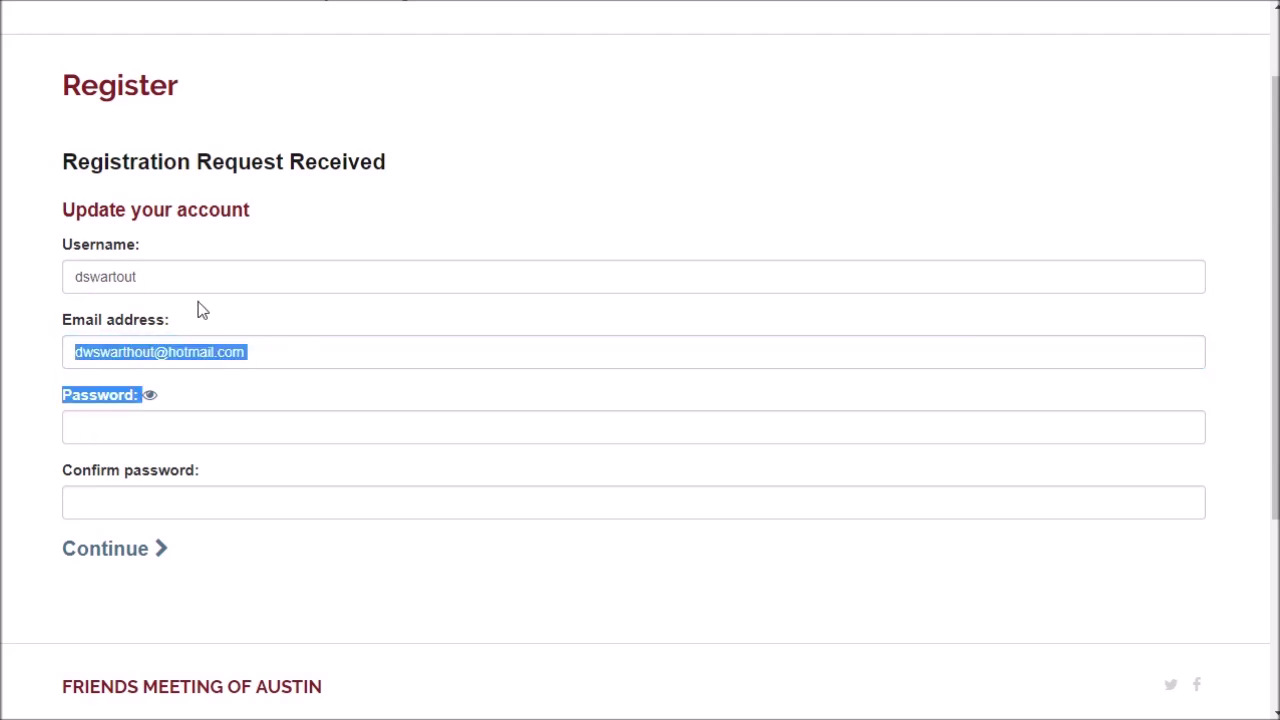
{"action": "left_click", "coordinate": [326, 337]}
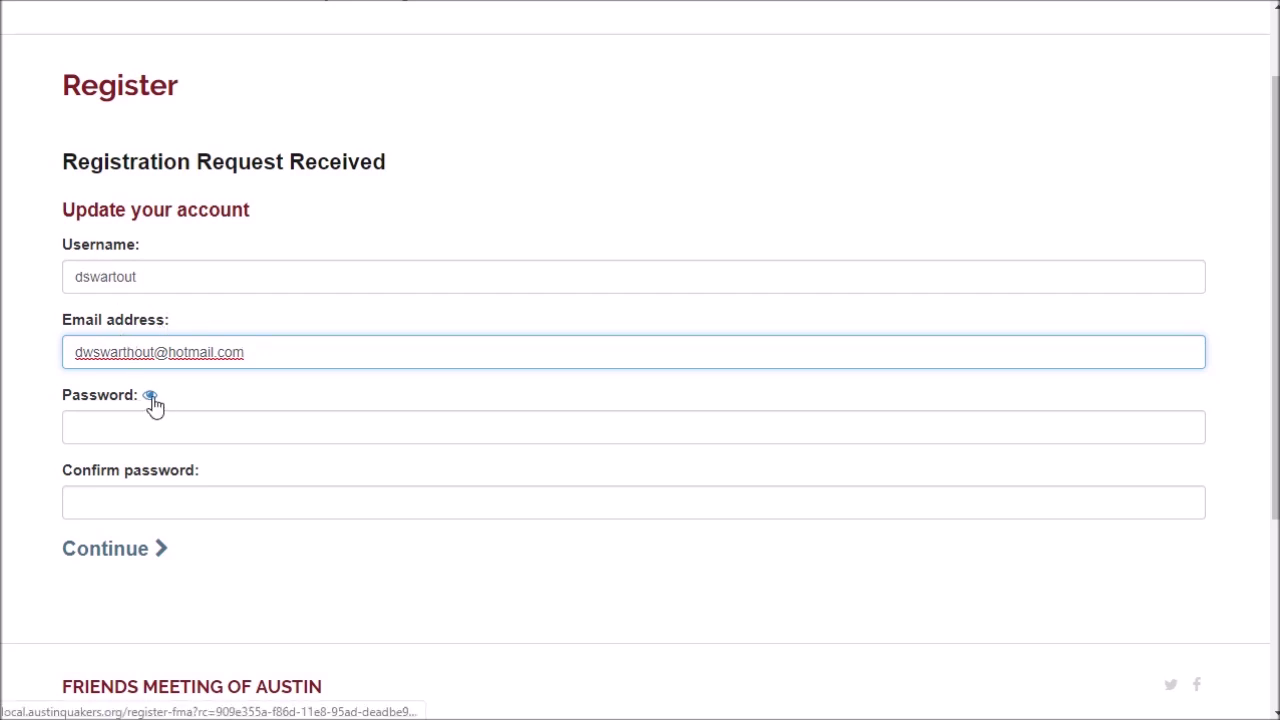
Enter the new account password and reveal it in plain text.
{"action": "left_click", "coordinate": [94, 426]}
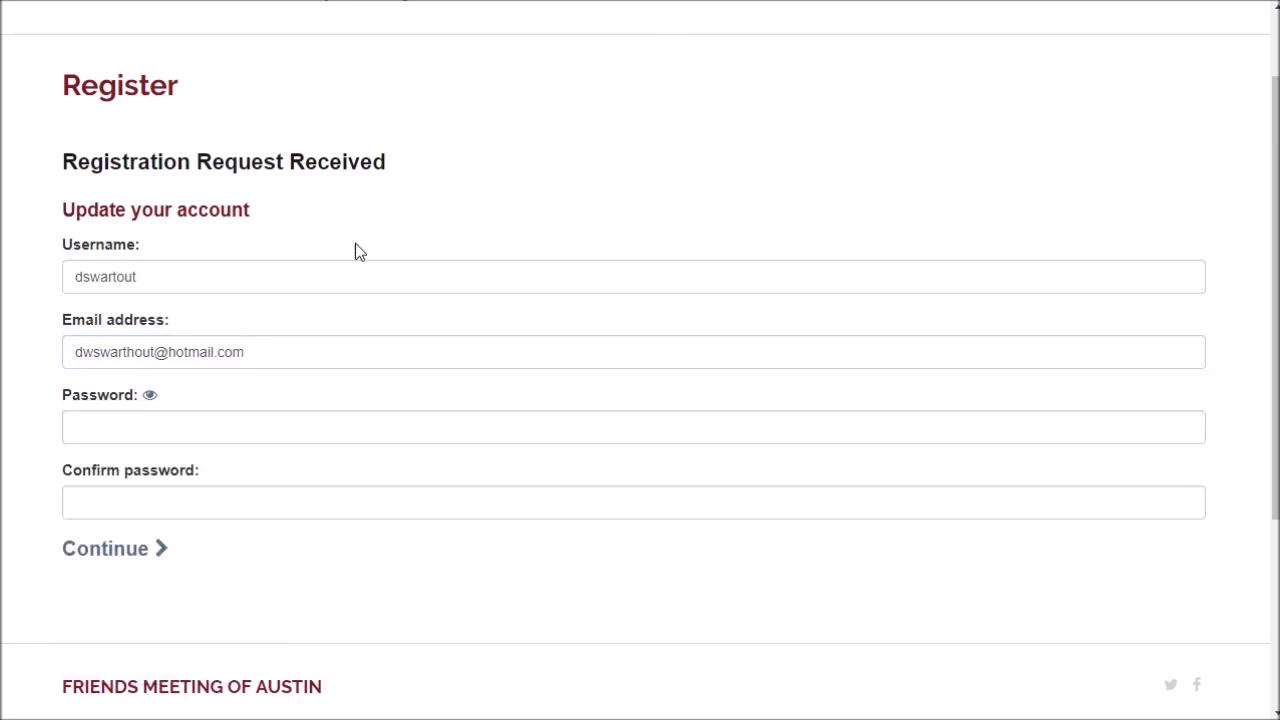
{"action": "left_click", "coordinate": [102, 427]}
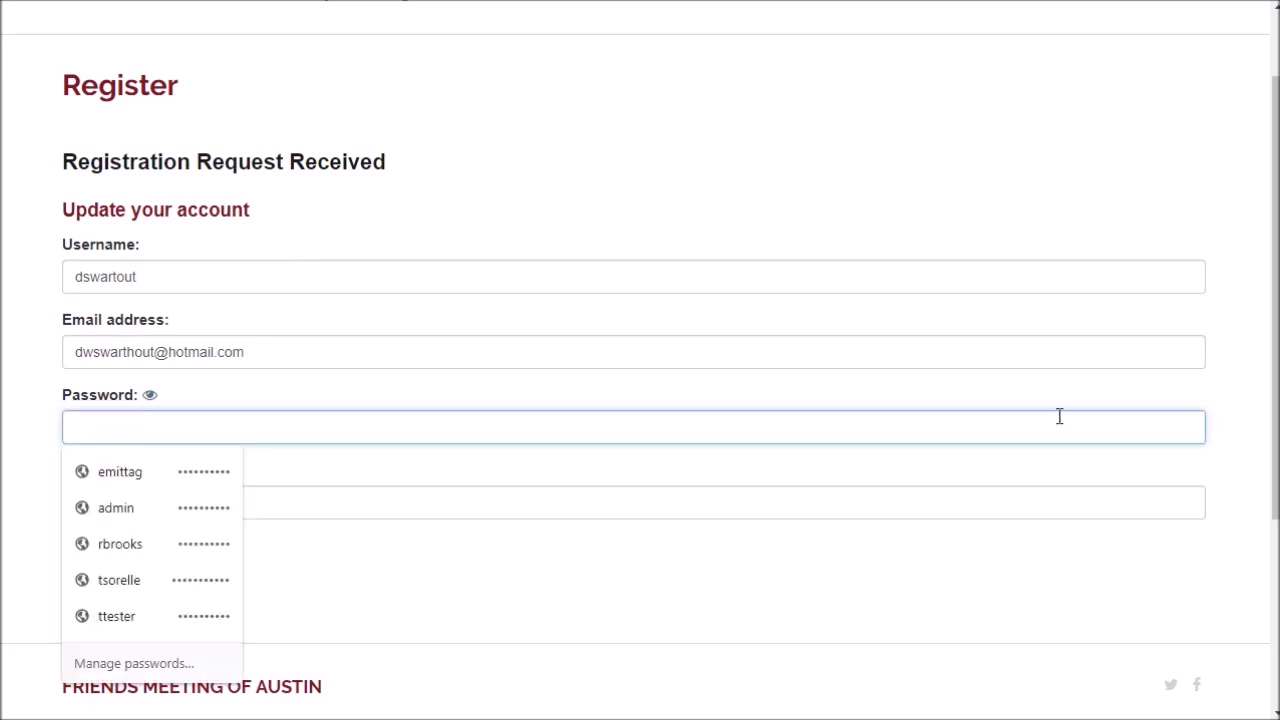
{"action": "key", "text": "ctrl+v"}
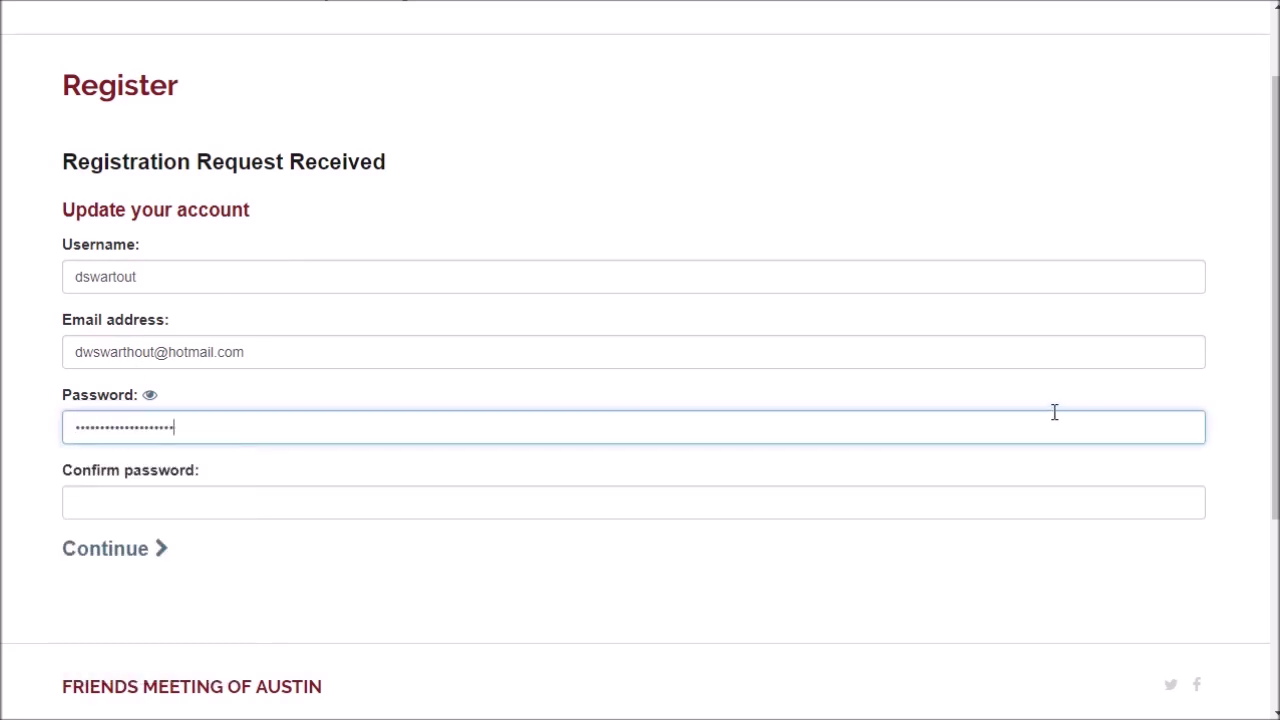
{"action": "left_click", "coordinate": [150, 397]}
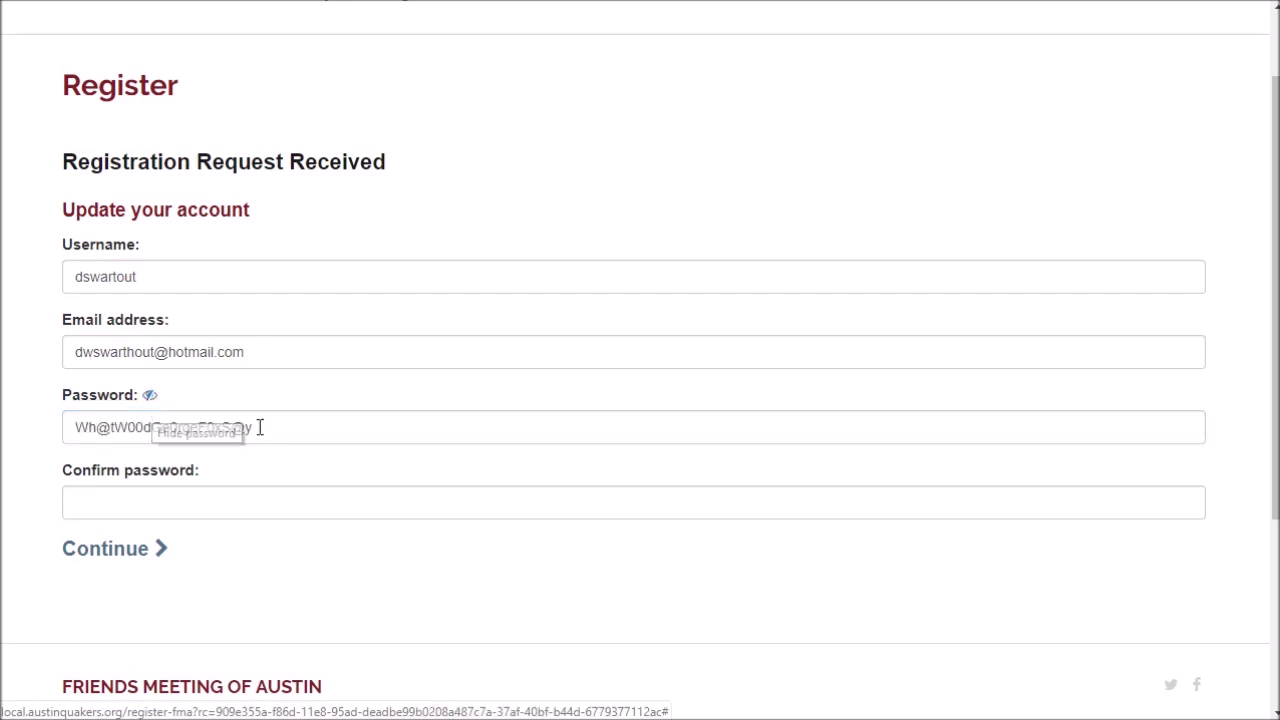
Copy the new password into the password confirmation field.
{"action": "left_click_drag", "start_coordinate": [265, 428], "coordinate": [52, 438]}
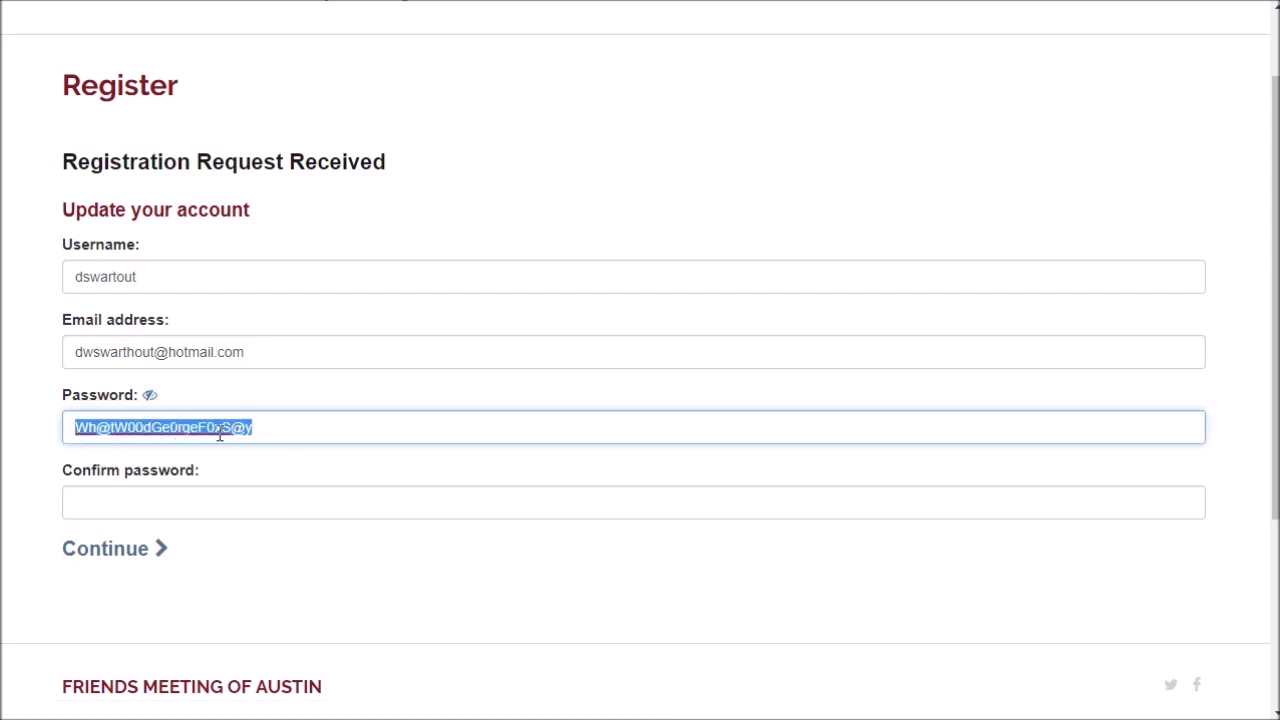
{"action": "left_click_drag", "start_coordinate": [219, 435], "coordinate": [225, 504]}
{"action": "left_click", "coordinate": [410, 432]}
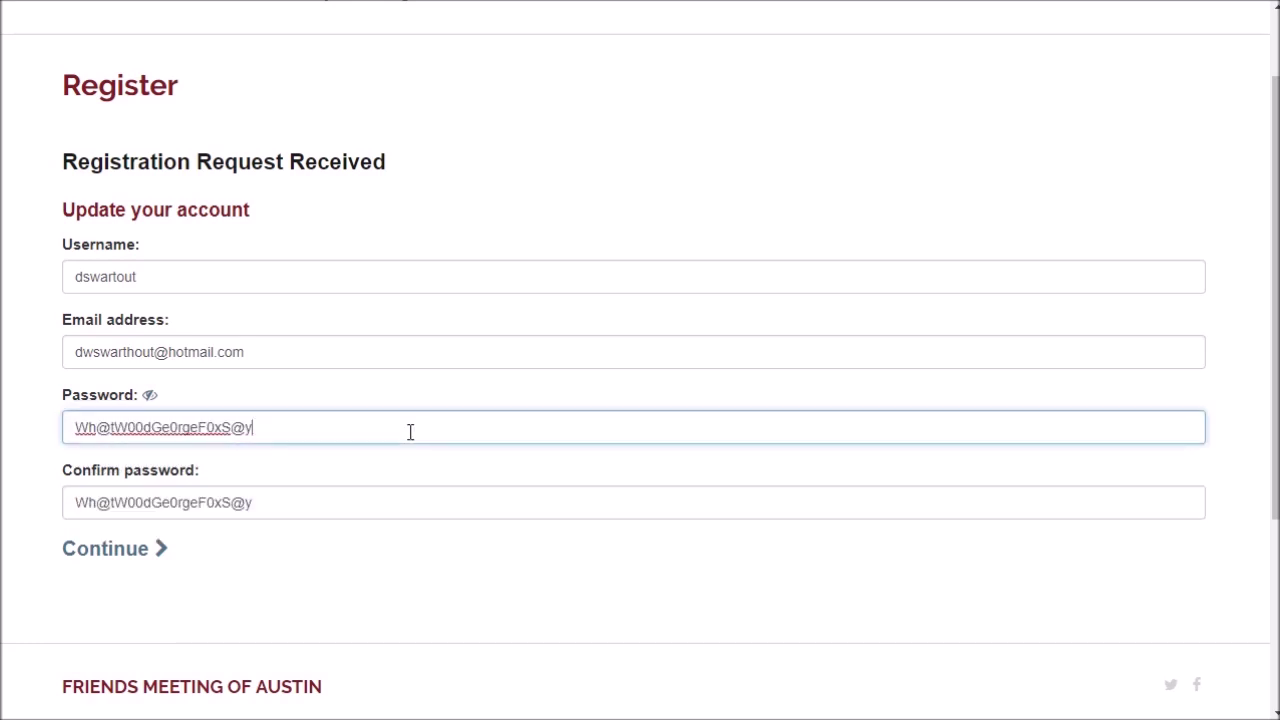
{"action": "left_click", "coordinate": [316, 567]}
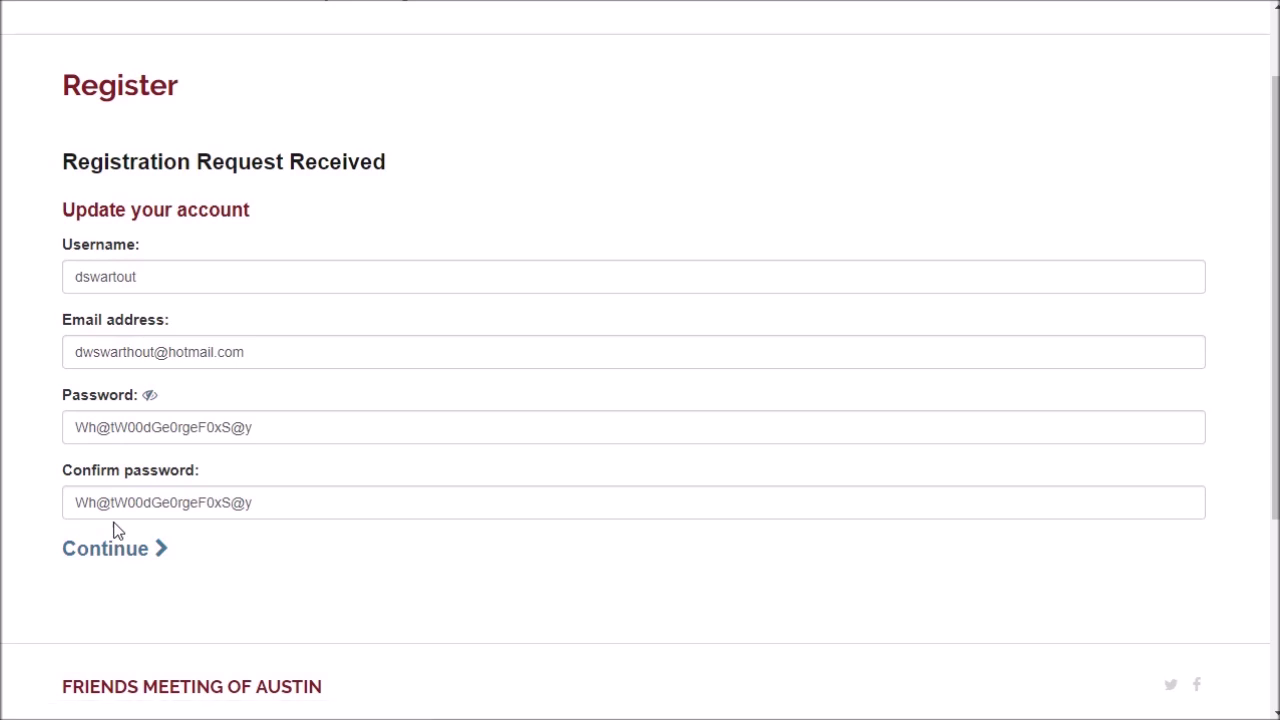
Submit the account update to complete the registration and proceed to selecting subscriptions.
{"action": "left_click", "coordinate": [112, 560]}
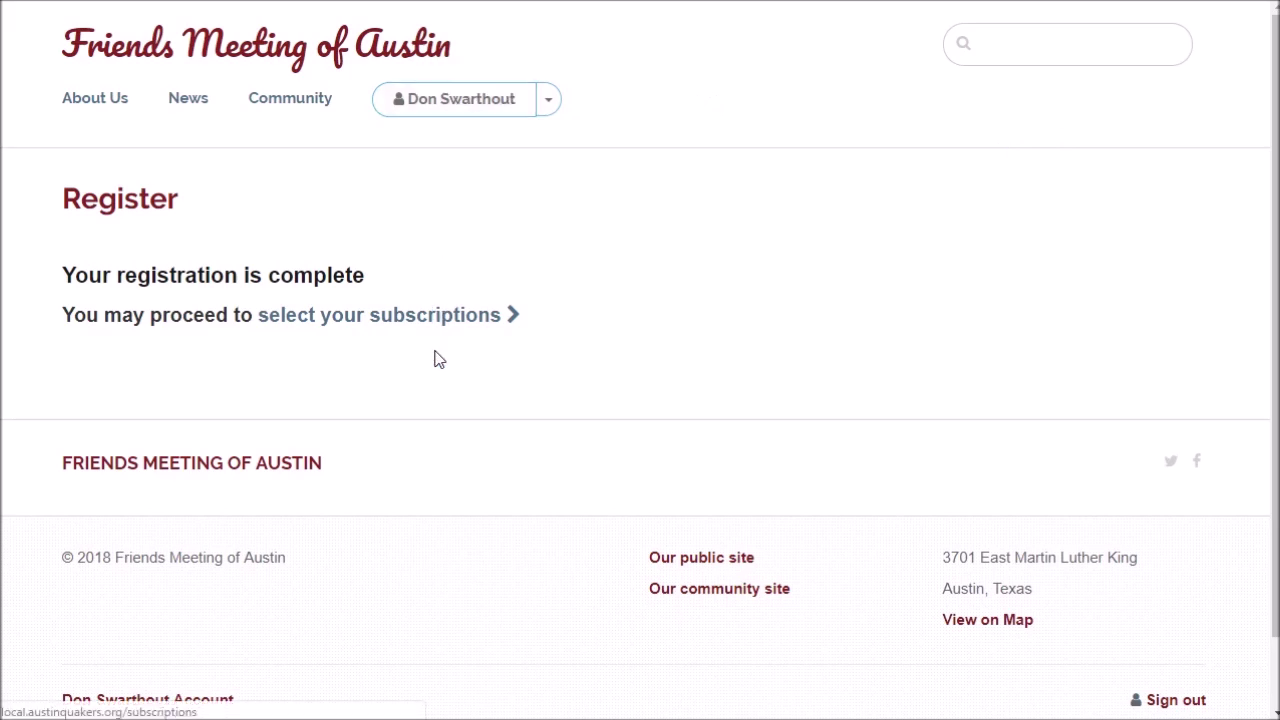
{"action": "left_click", "coordinate": [470, 320]}
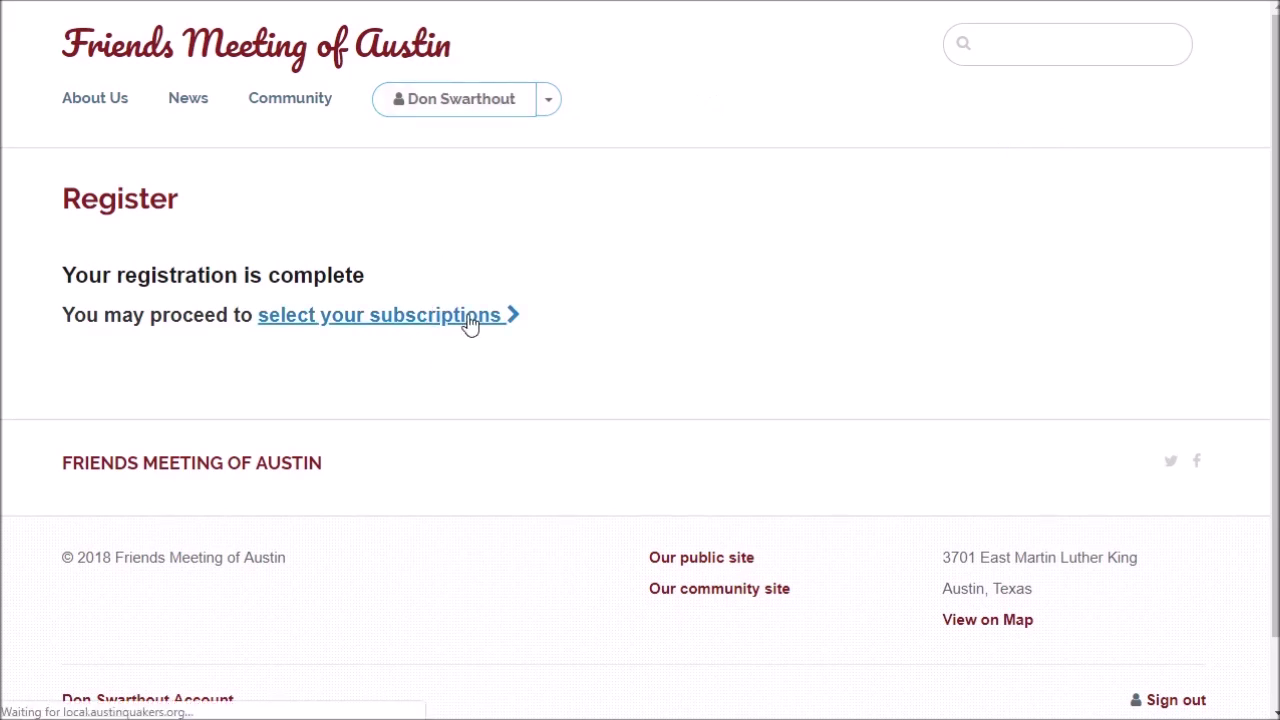